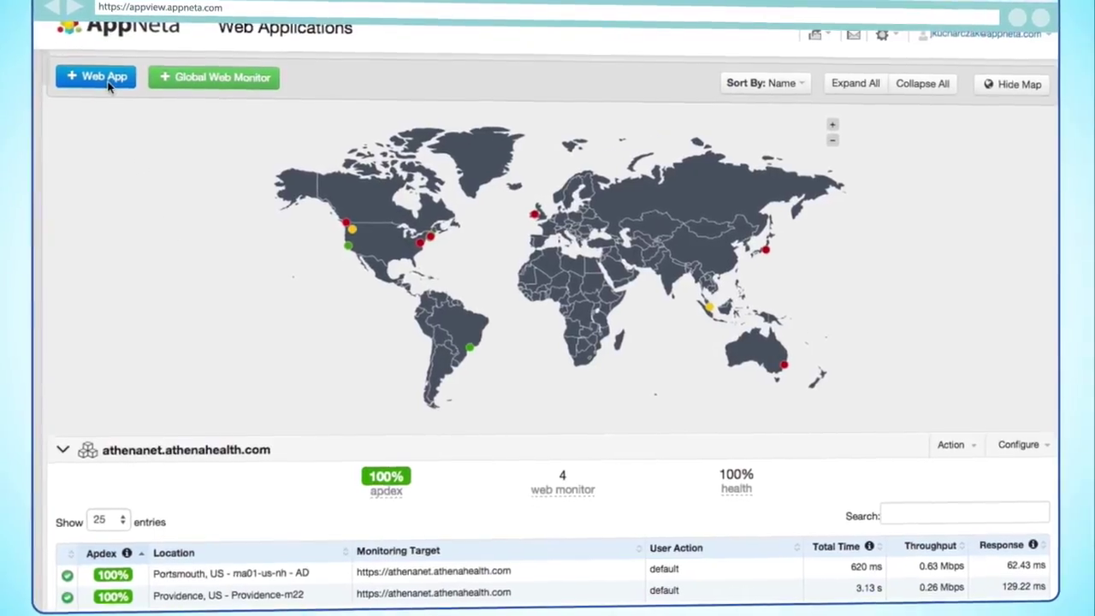
Start a new Salesforce web app targeting na1, na12 and na15.salesforce.com
click(106, 44)
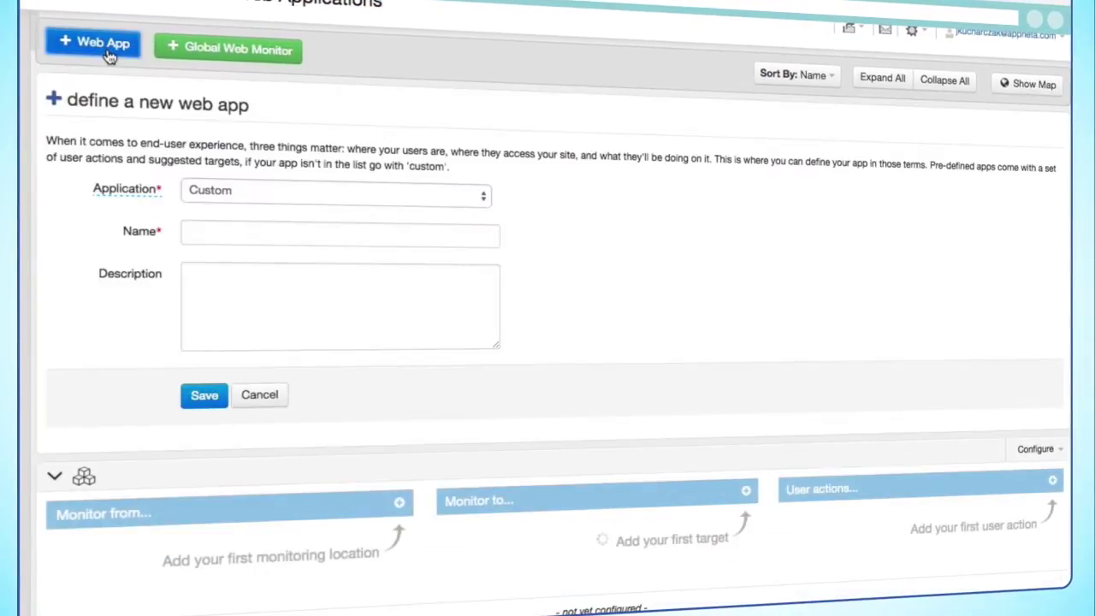
click(233, 195)
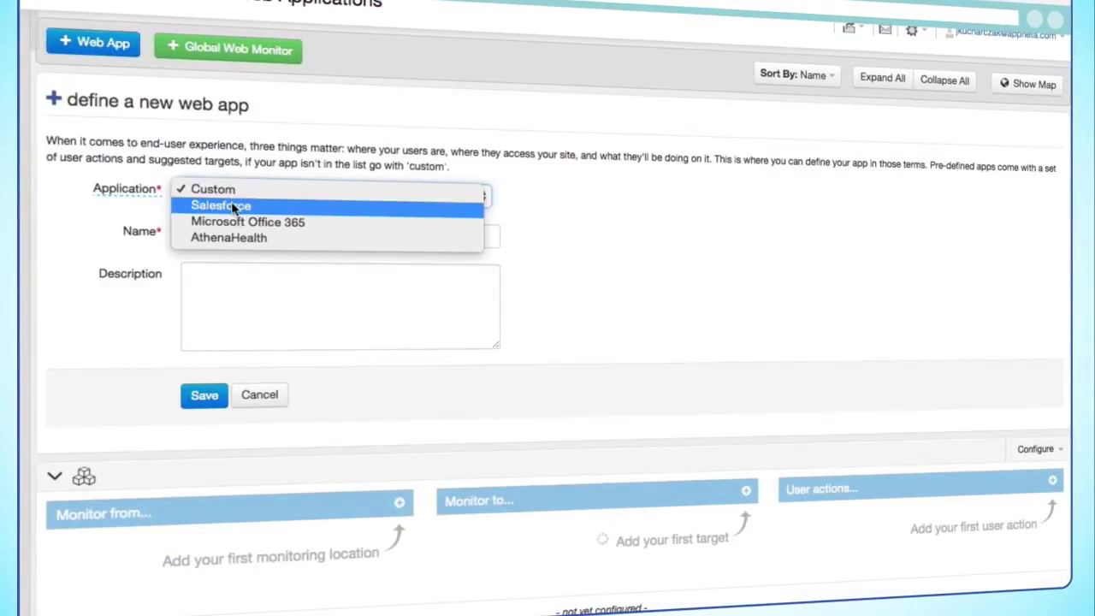
click(233, 203)
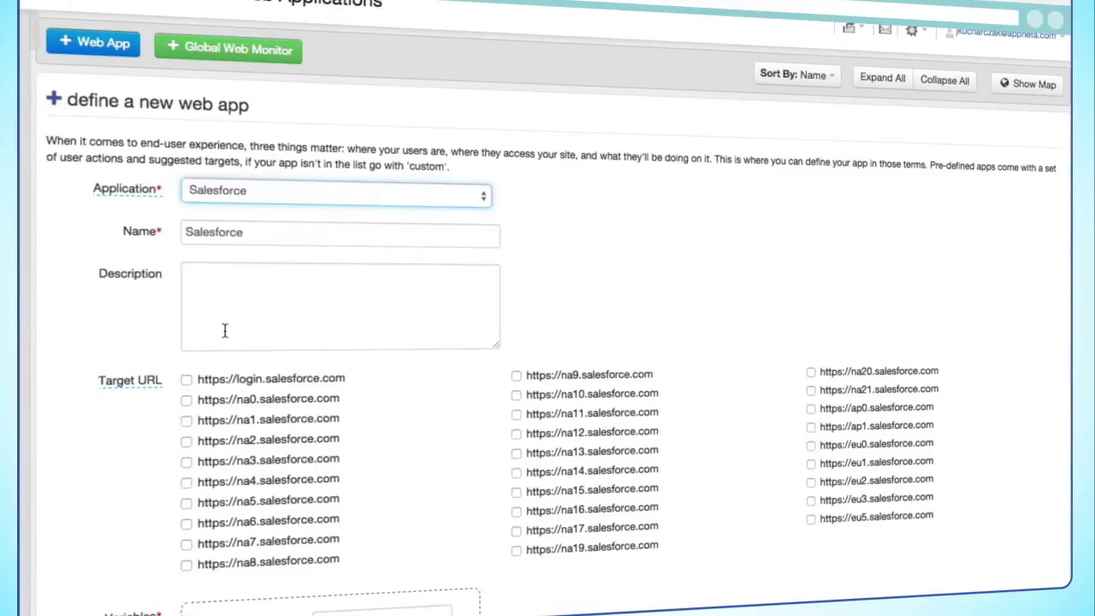
click(187, 421)
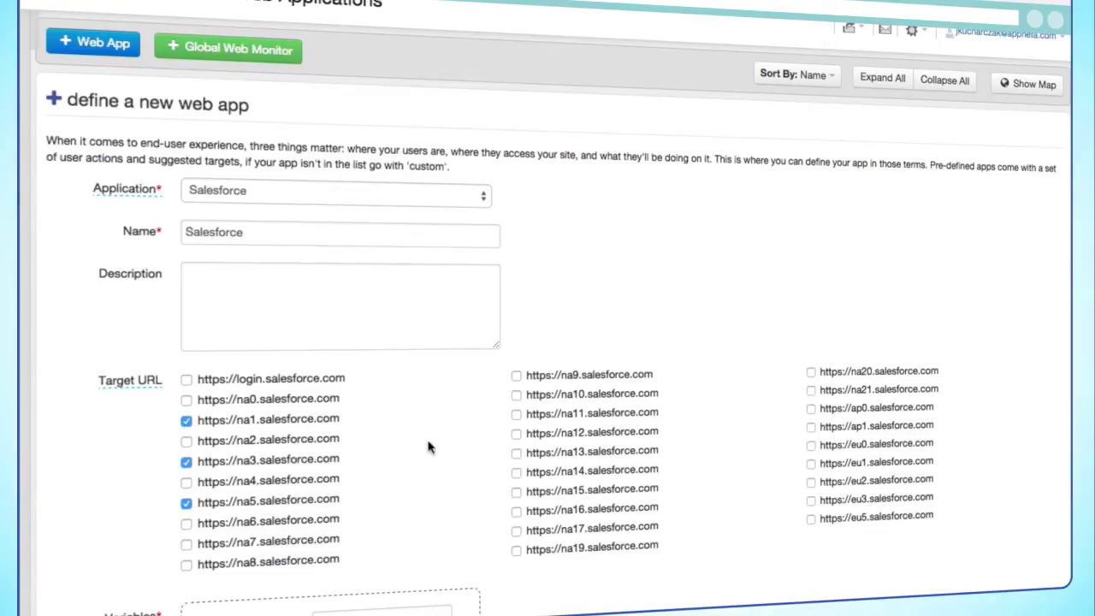
click(516, 433)
click(515, 475)
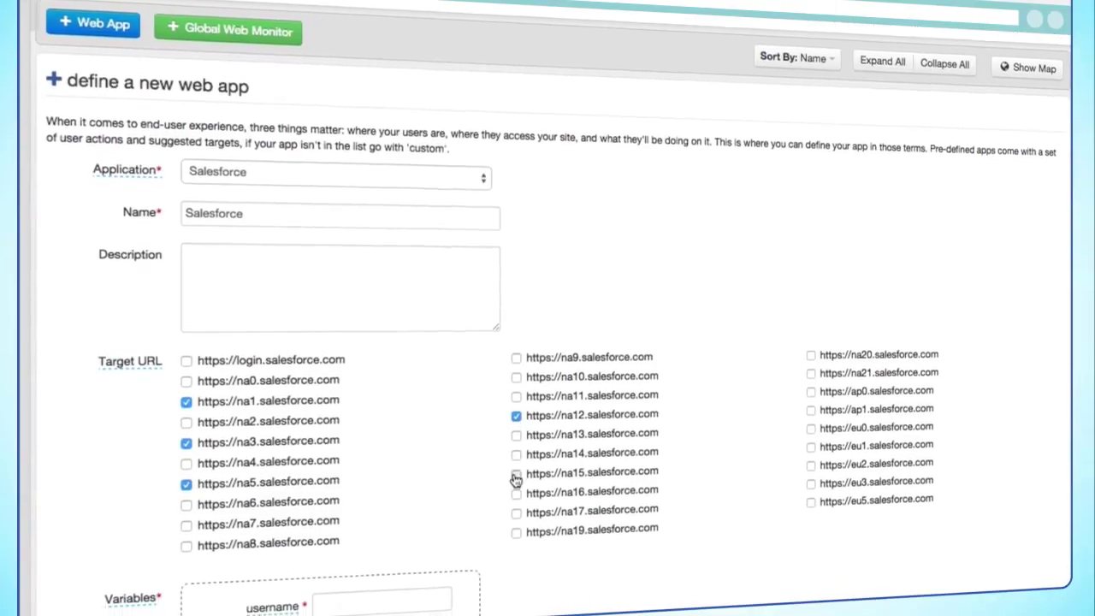
Enter the monitoring login's e-mail username and password, then save the web app
click(408, 590)
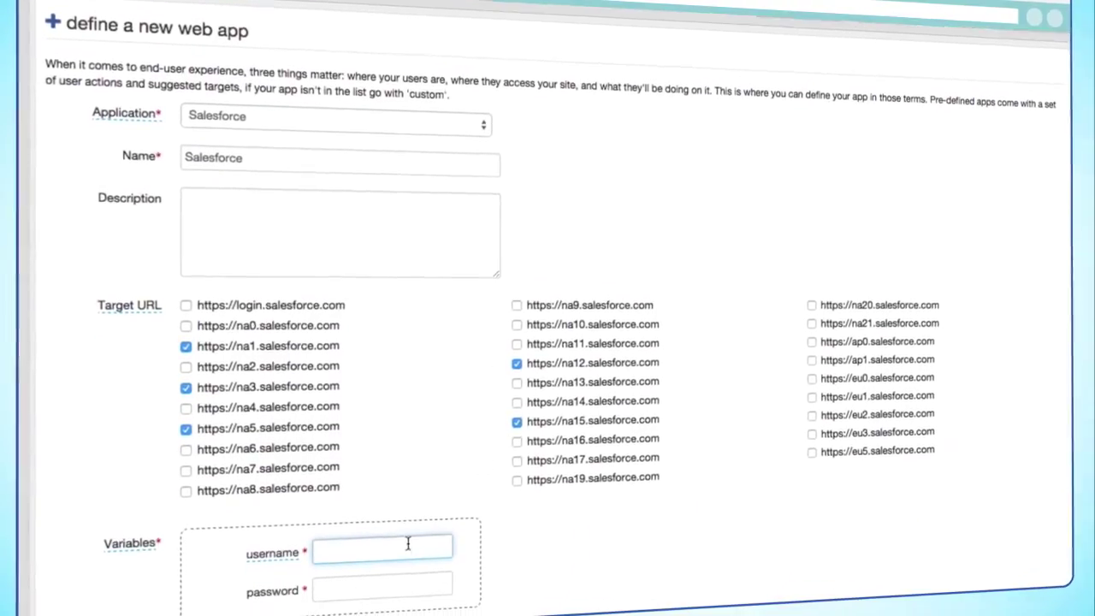
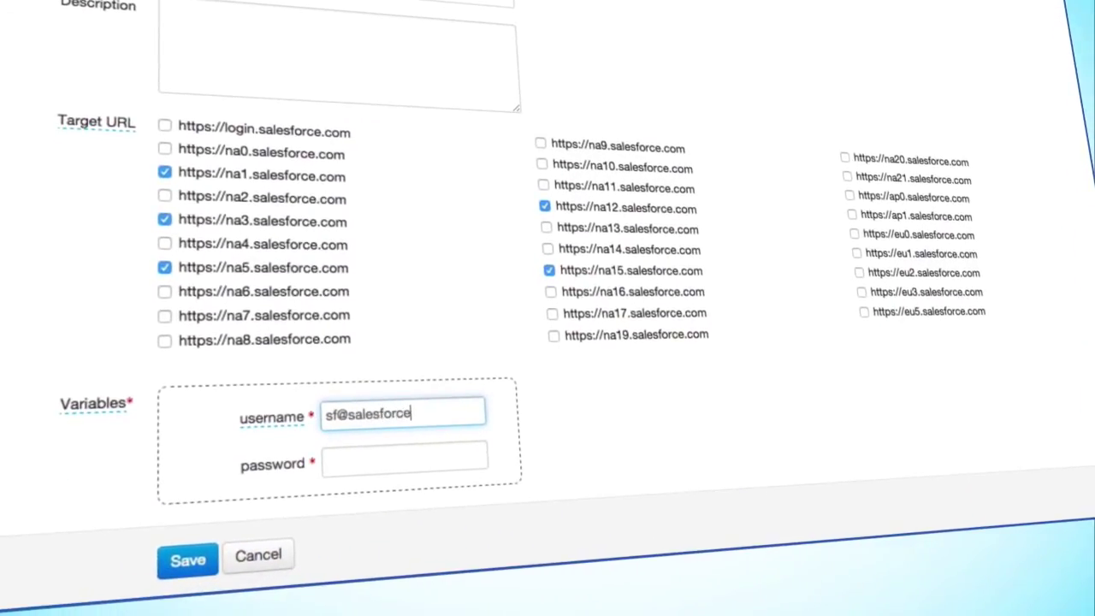
key(Tab)
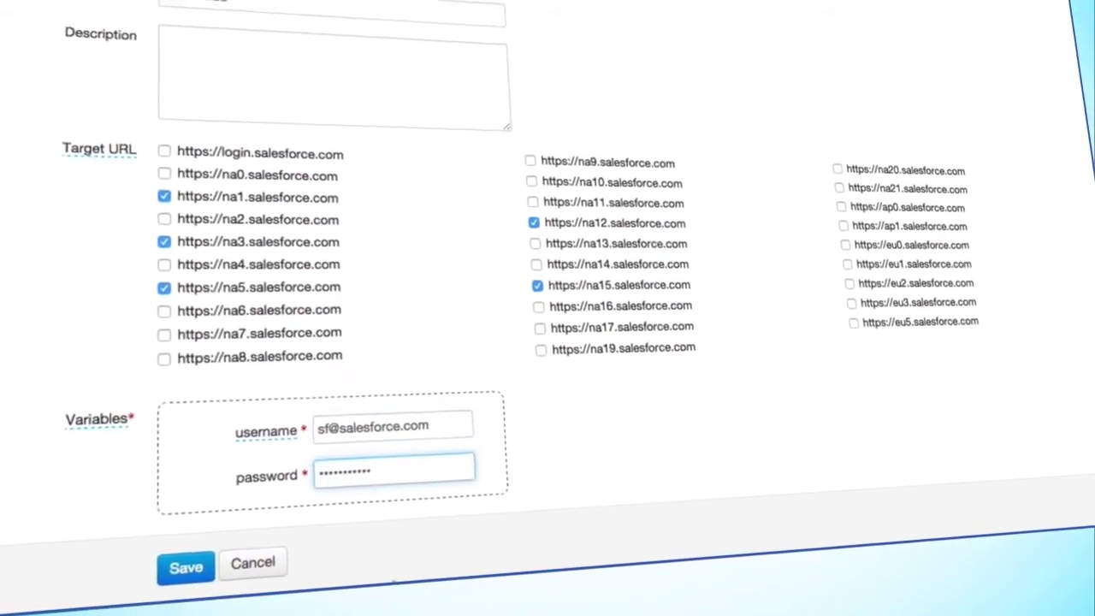
click(186, 567)
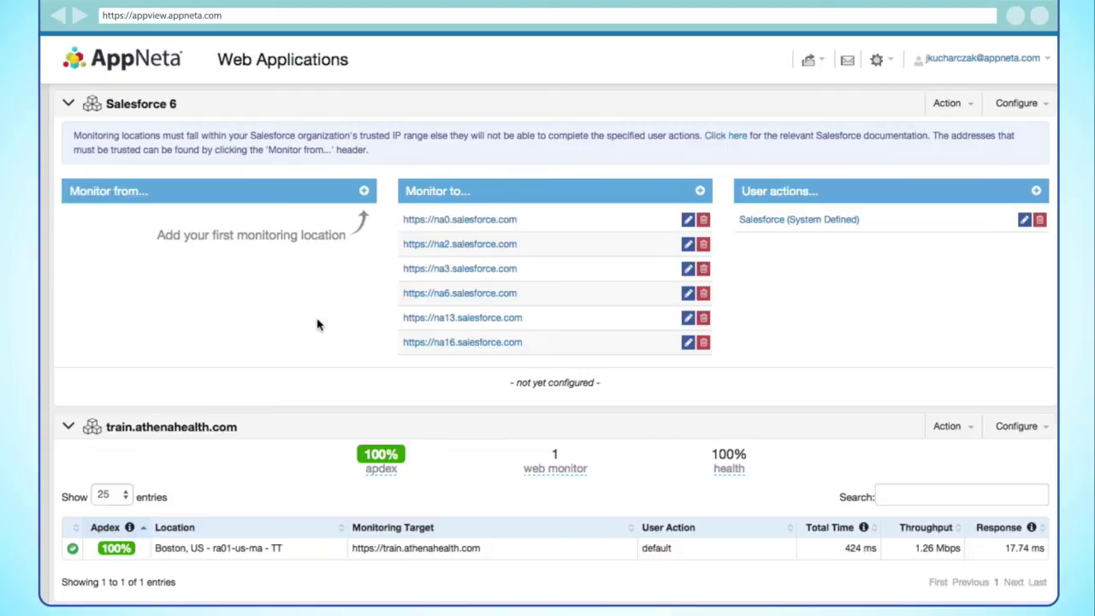
Add monitoring locations to the Salesforce app from the Monitor from... panel and save them
click(364, 192)
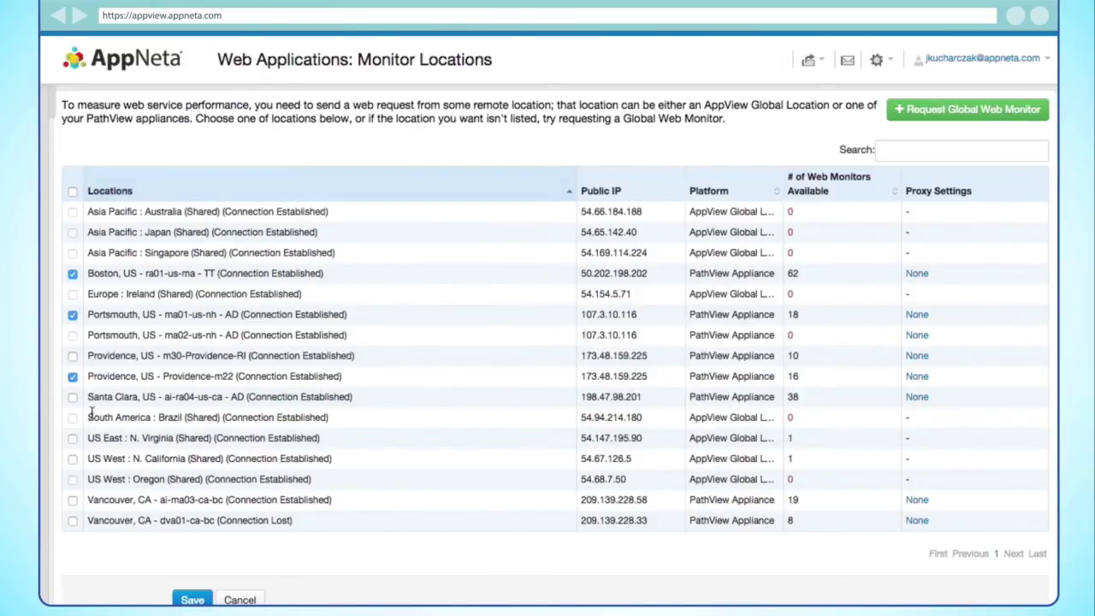
click(193, 601)
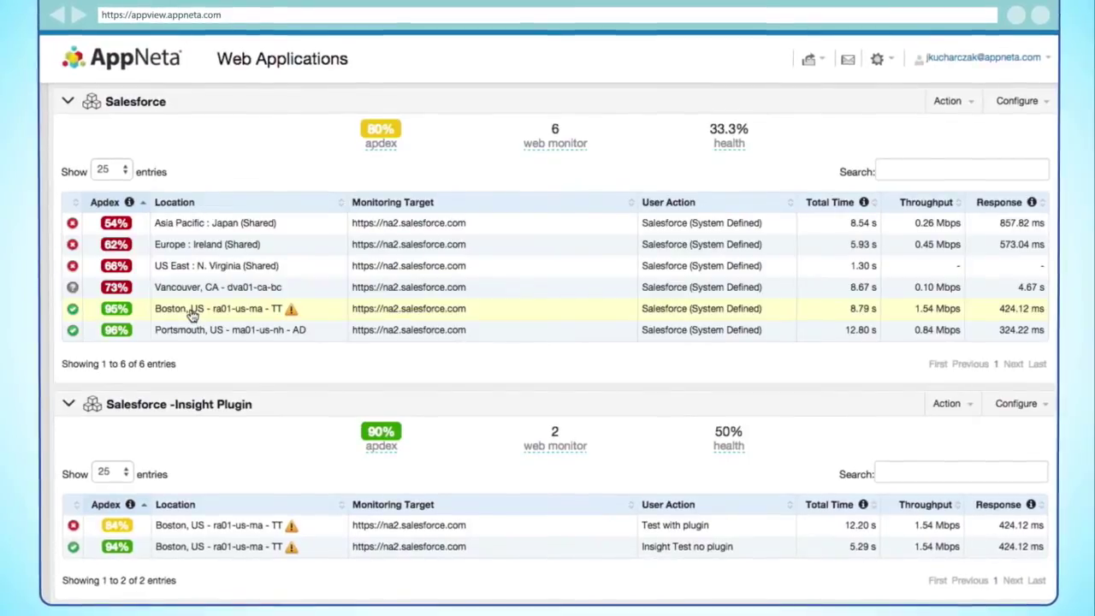
Open the Boston, US monitor's detail page showing end-user timings and 95% apdex
click(192, 314)
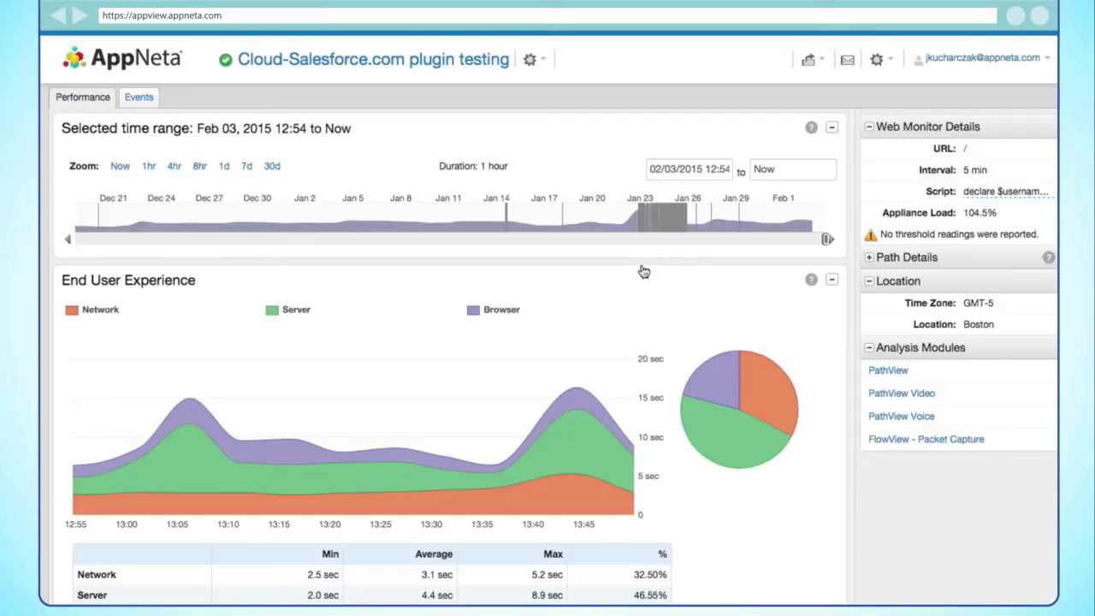
mouse_move(564, 435)
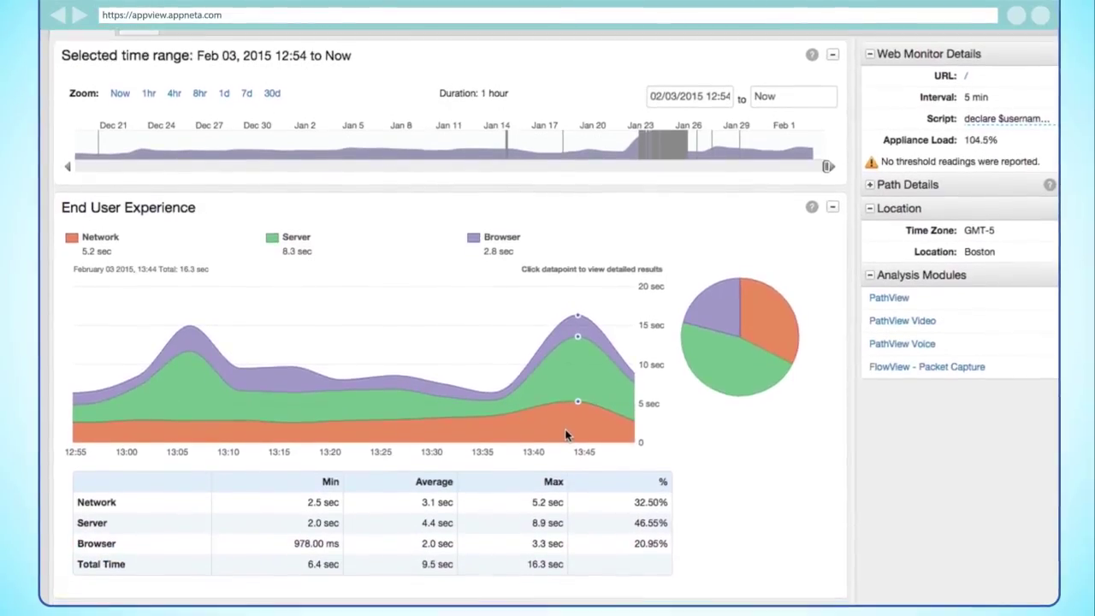
scroll(565, 435, down, 2)
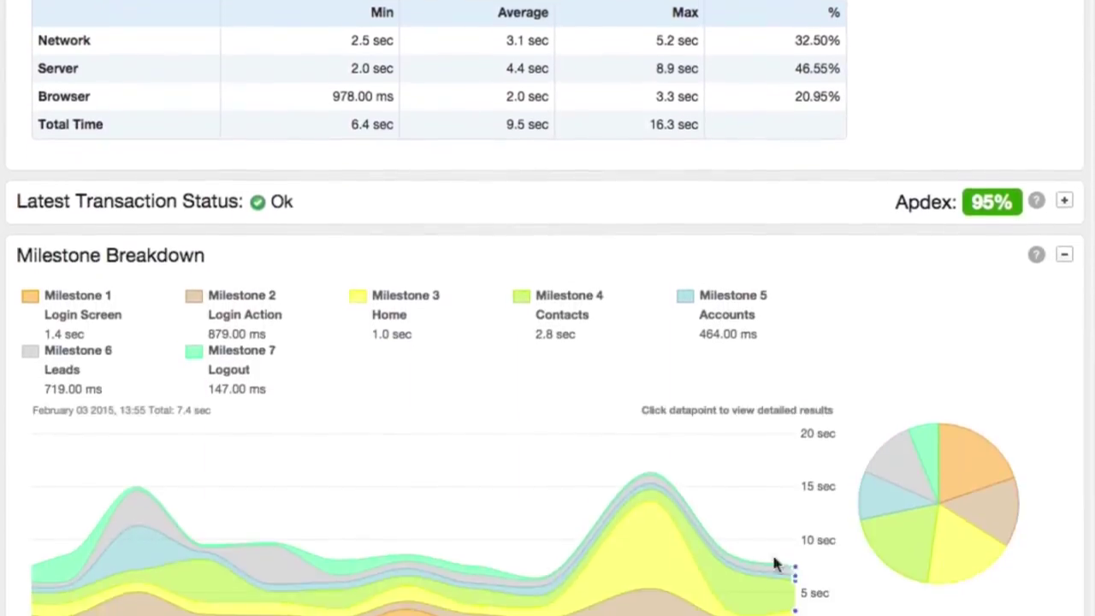
Scroll down to the Milestone Breakdown chart and its seven-milestone timing table
scroll(774, 565, down, 5)
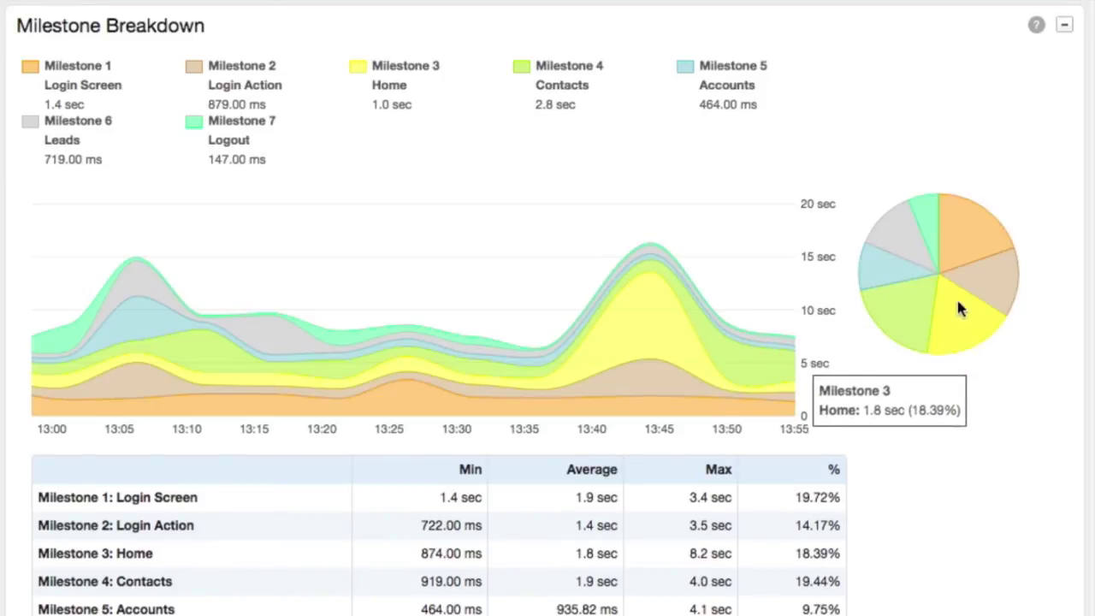
scroll(939, 429, down, 3)
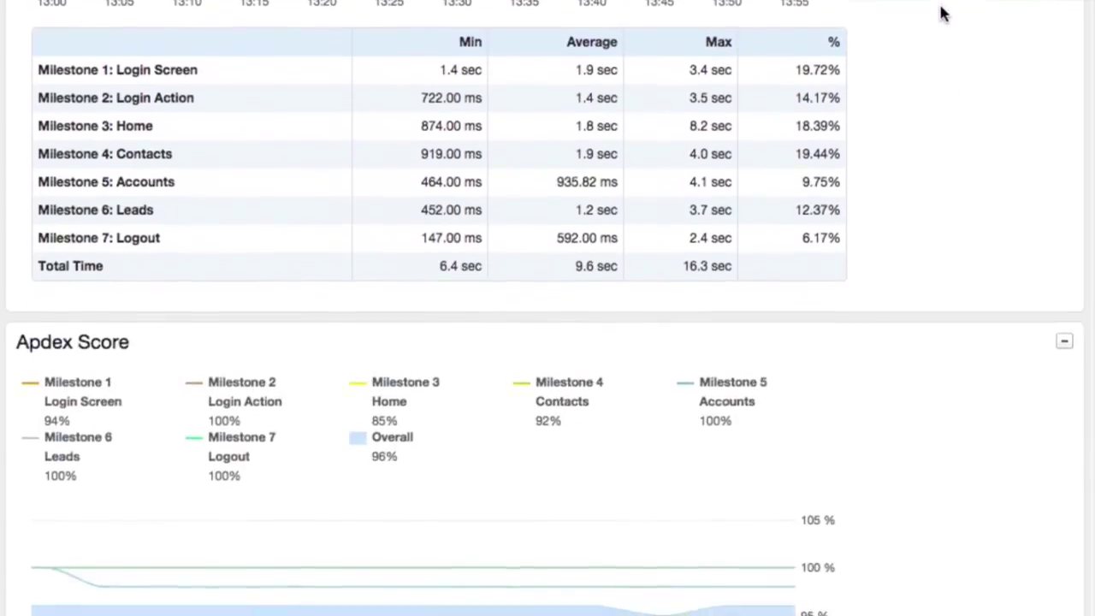
Scroll down to the Apdex Score chart and its per-milestone min/average/max table
scroll(340, 518, down, 5)
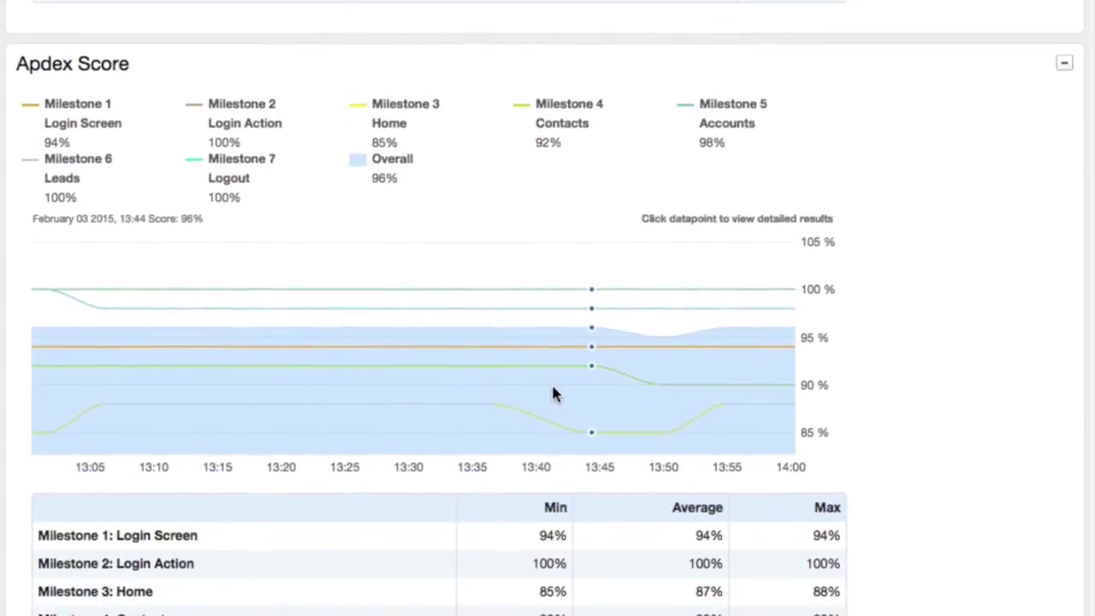
scroll(552, 394, down, 1)
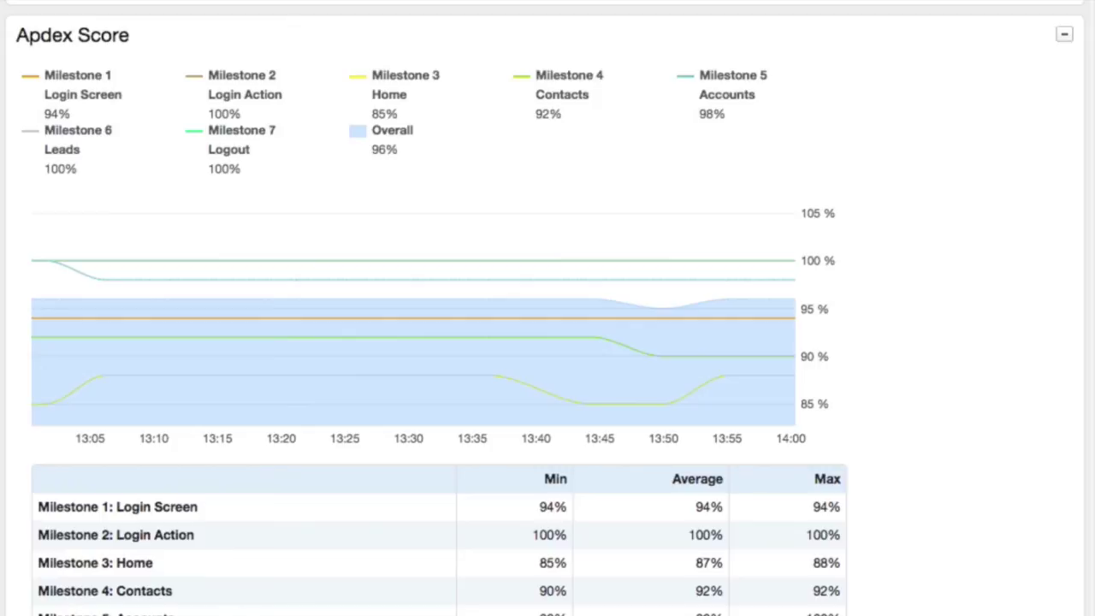
scroll(547, 307, down, 1)
scroll(547, 308, down, 1)
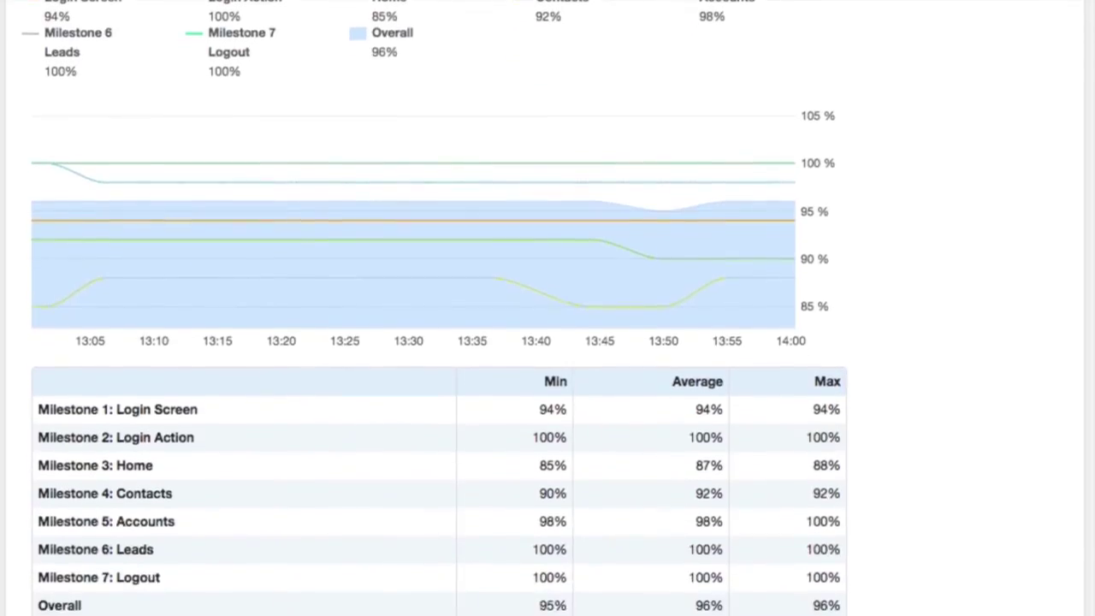
scroll(547, 308, down, 2)
scroll(548, 308, down, 2)
scroll(547, 308, down, 2)
Scroll to the HTTP Throughput chart showing 85.61 Mbps capacity and 30.26 Mbps throughput
scroll(547, 308, down, 2)
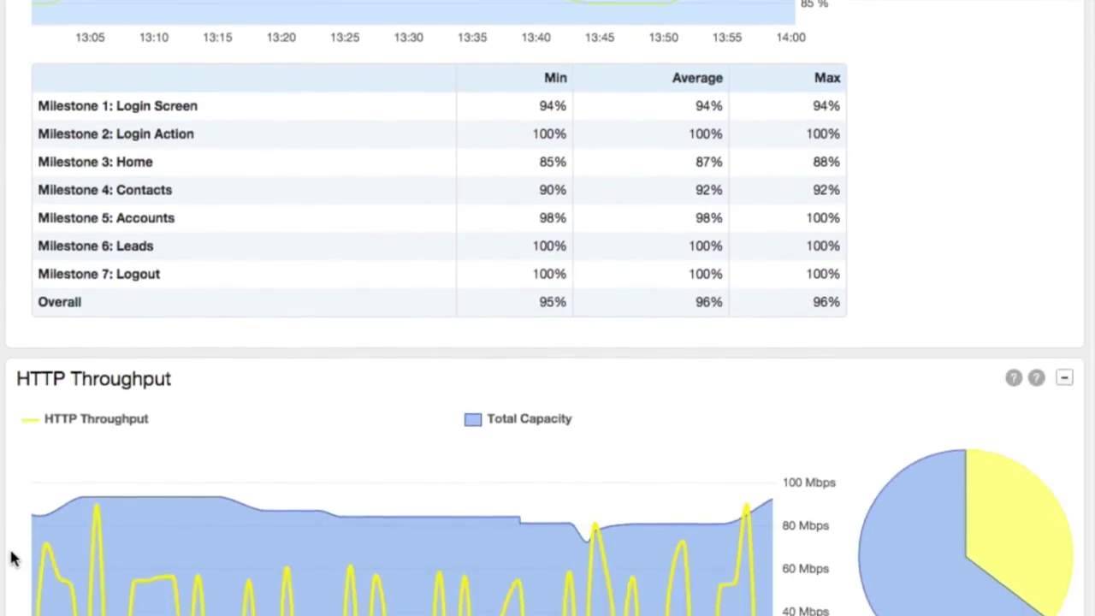
scroll(11, 484, down, 2)
scroll(12, 444, down, 2)
scroll(26, 385, down, 2)
scroll(112, 334, down, 2)
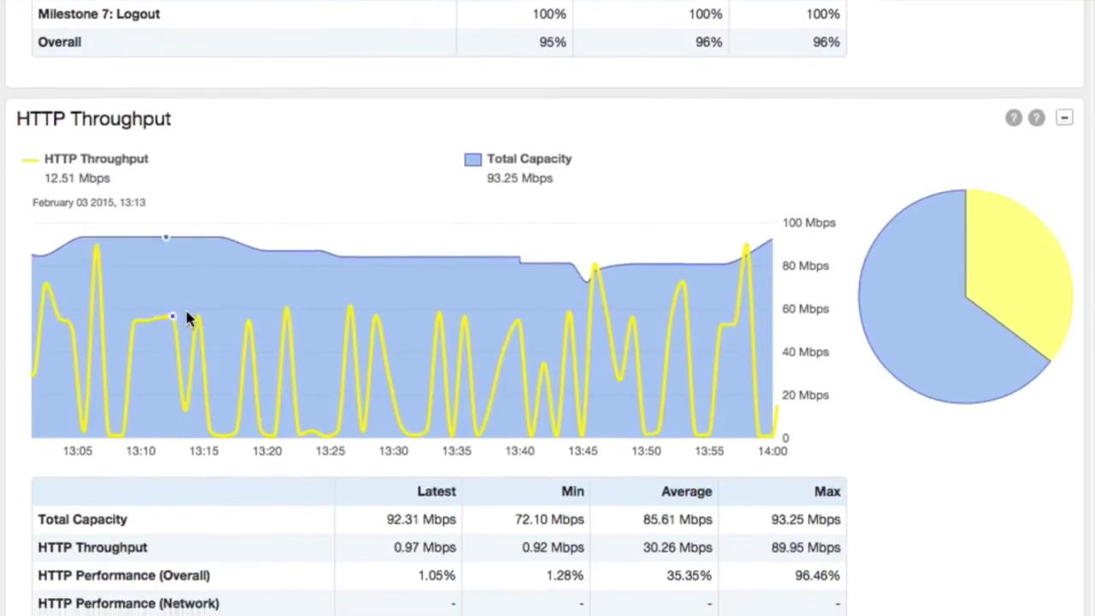
scroll(257, 308, down, 1)
scroll(368, 287, down, 1)
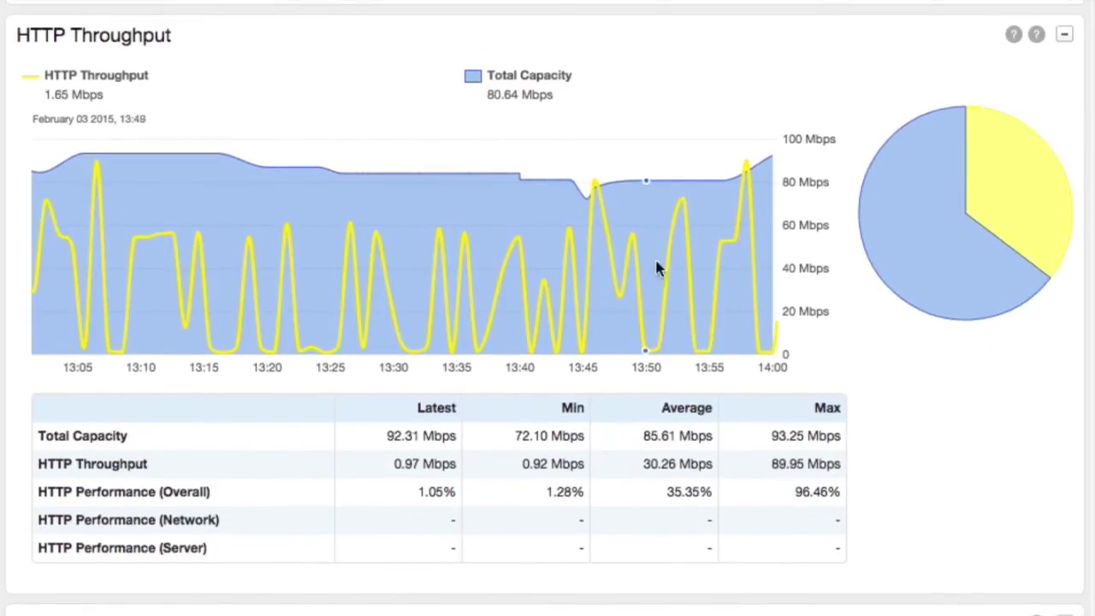